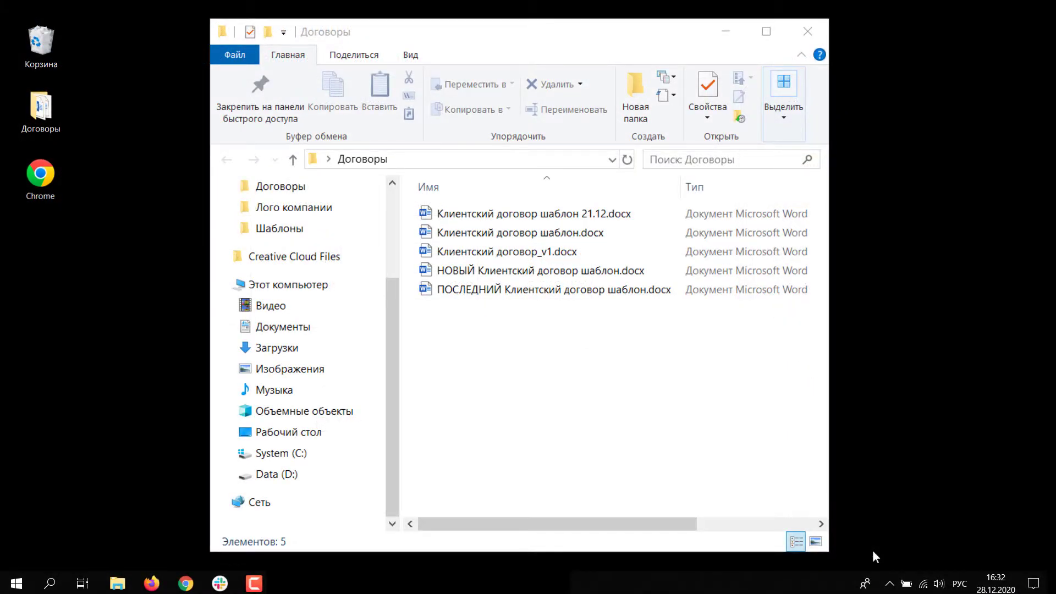
Open Клиентский договор_v1.docx from the Договоры folder in Word
{"action": "double_click", "coordinate": [545, 252]}
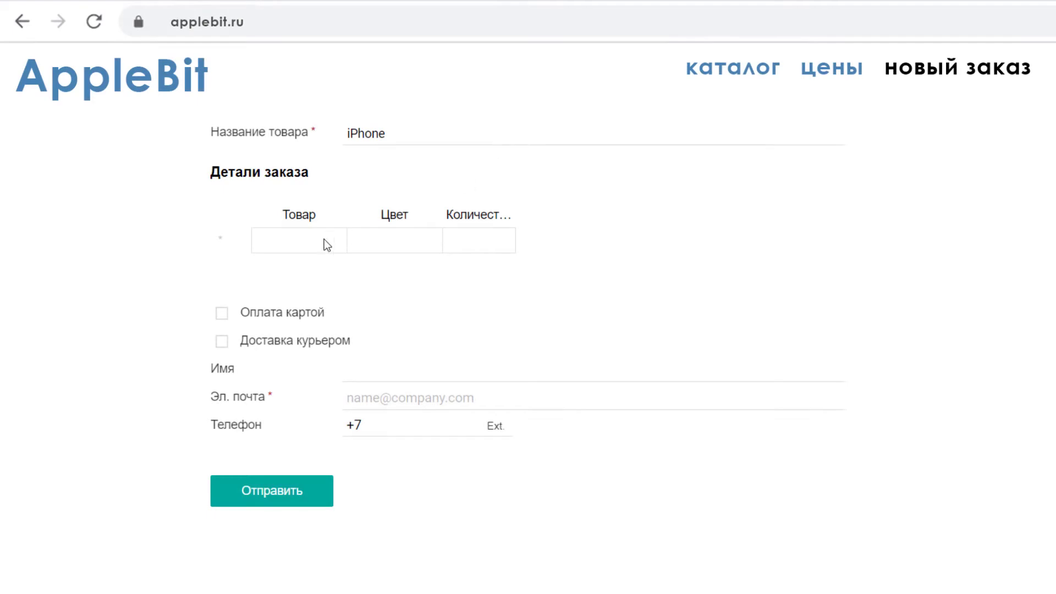
Fill the first order row with 2 gold (Золотой) iPhone 12
{"action": "left_click", "coordinate": [326, 242]}
{"action": "left_click", "coordinate": [317, 324]}
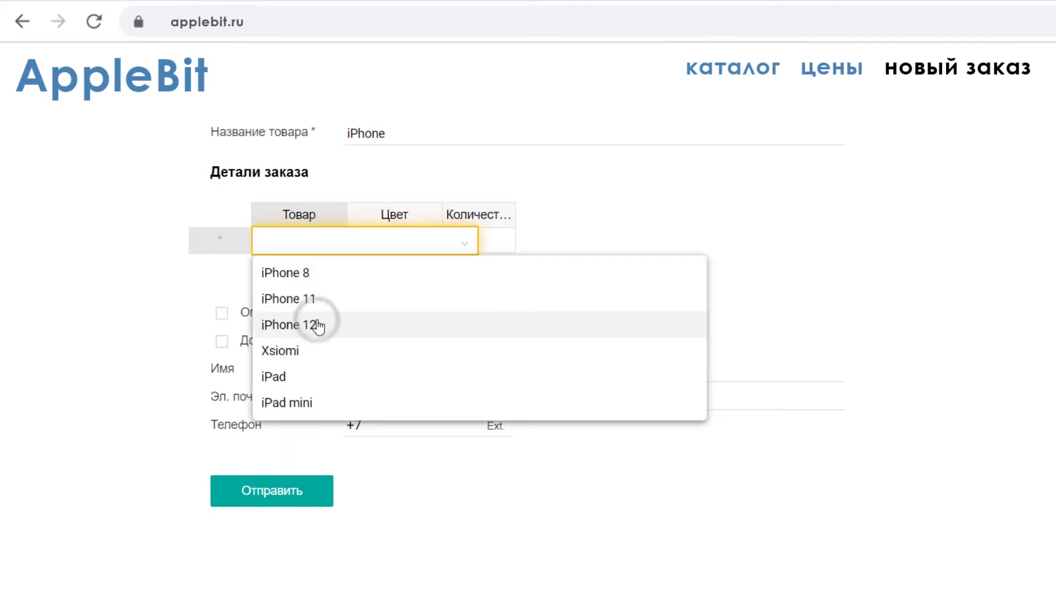
{"action": "left_click", "coordinate": [418, 241]}
{"action": "left_click", "coordinate": [414, 298]}
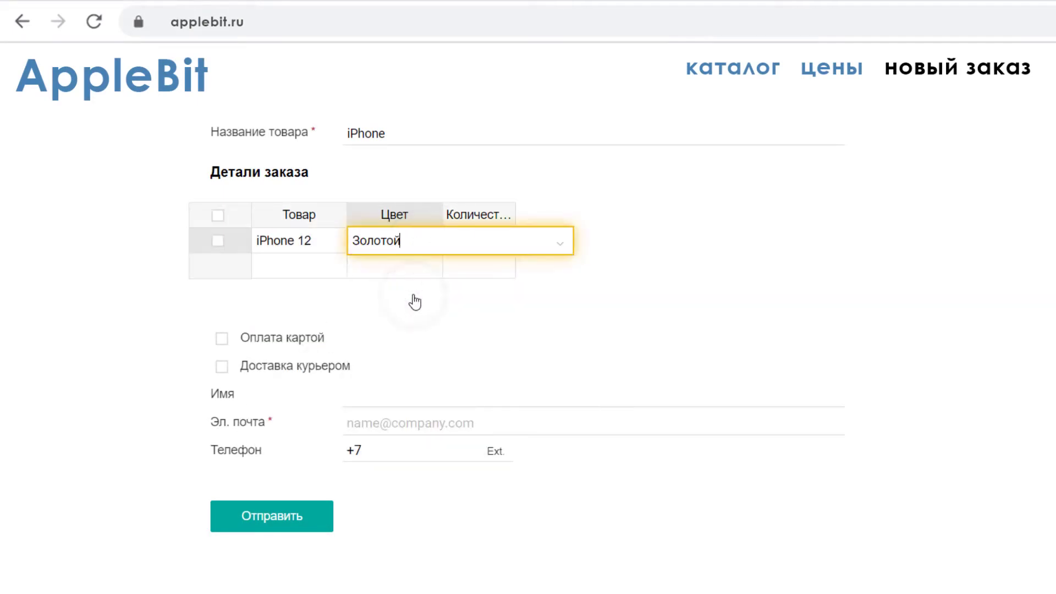
{"action": "left_click", "coordinate": [485, 243]}
{"action": "type", "text": "2"}
Choose card payment and courier delivery, and enter the delivery address
{"action": "left_click", "coordinate": [222, 338]}
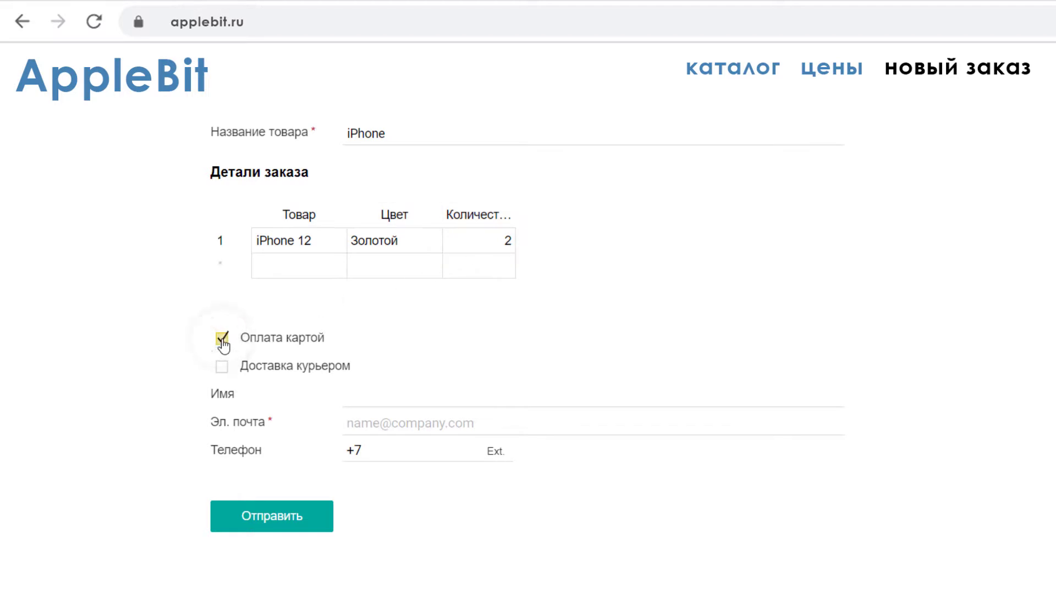
{"action": "left_click", "coordinate": [222, 366]}
{"action": "left_click", "coordinate": [352, 397]}
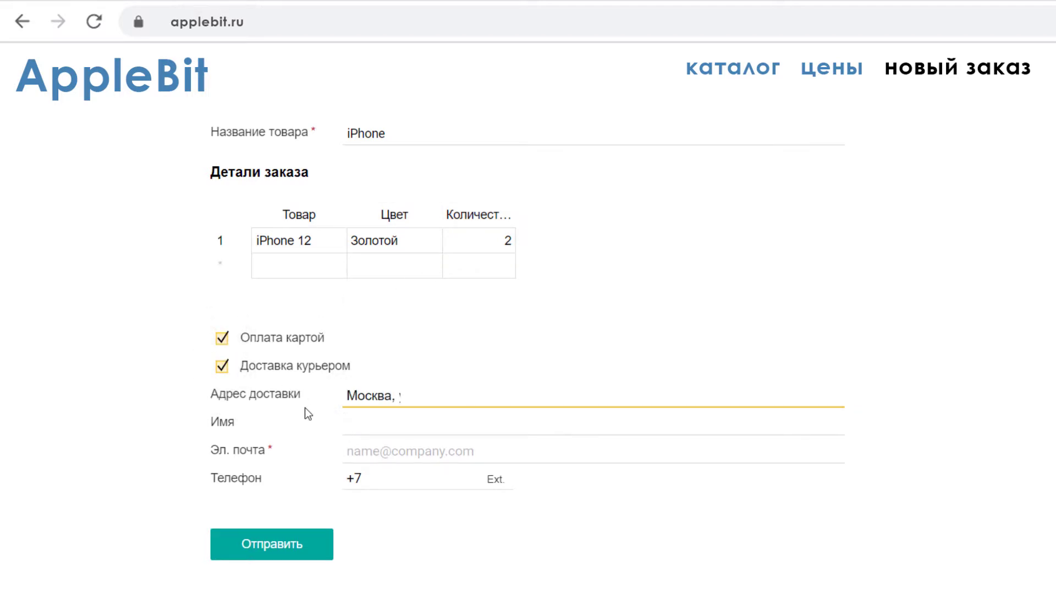
Enter the customer's full name, e-mail and phone number, then submit the order
{"action": "left_click", "coordinate": [353, 425]}
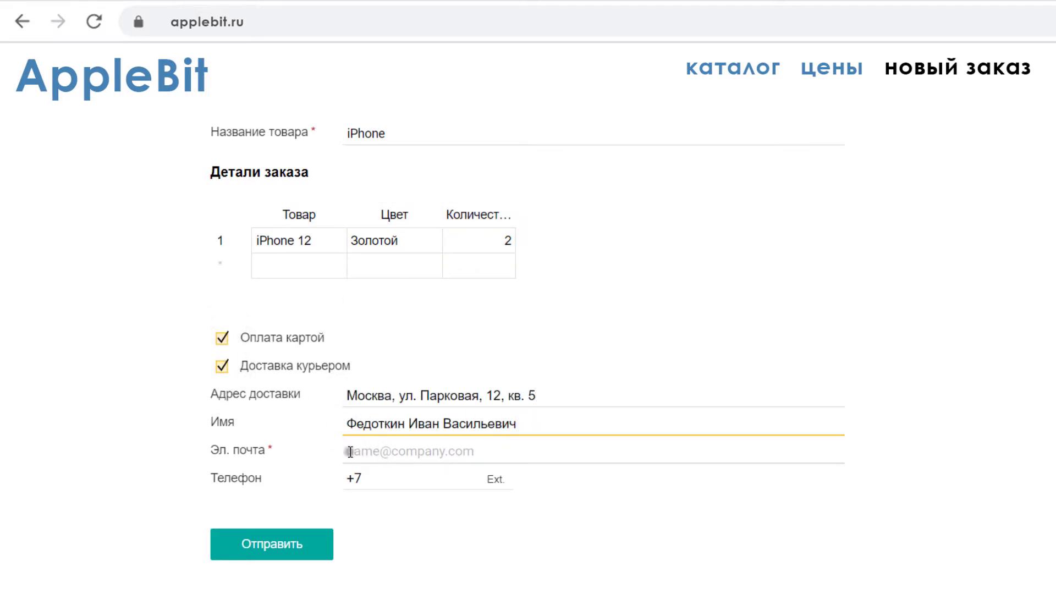
{"action": "key", "text": "Tab"}
{"action": "left_click", "coordinate": [357, 478]}
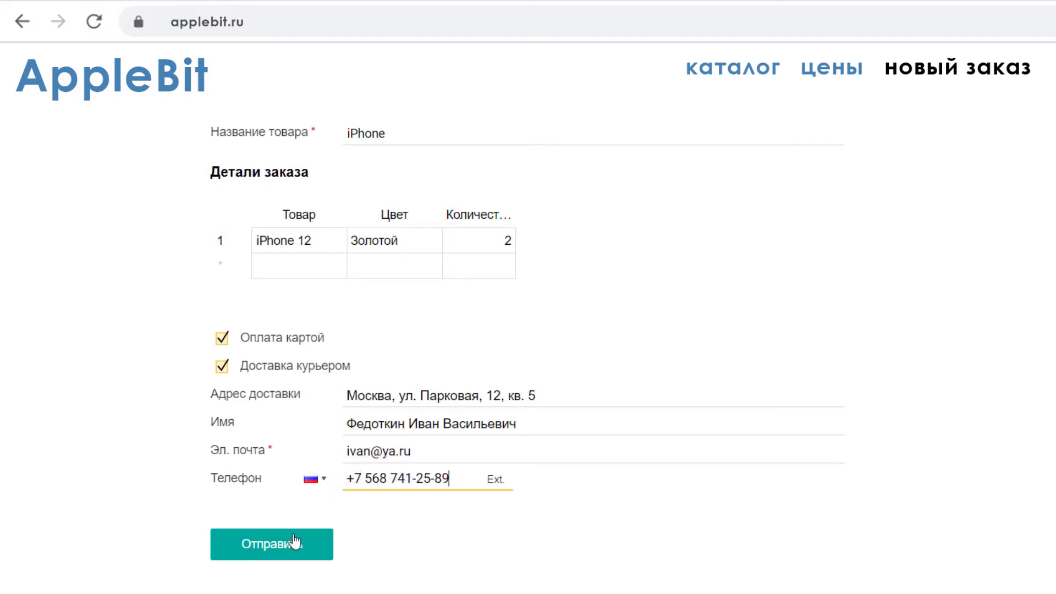
{"action": "left_click", "coordinate": [290, 542]}
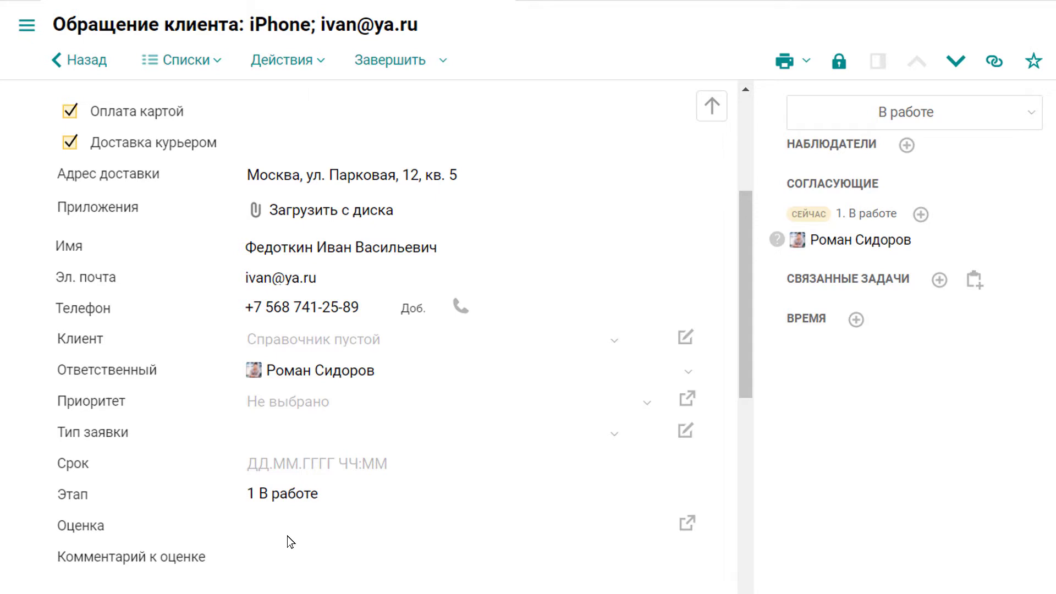
Make the Sales employee responsible and set the request type to Доставка
{"action": "left_click", "coordinate": [473, 370]}
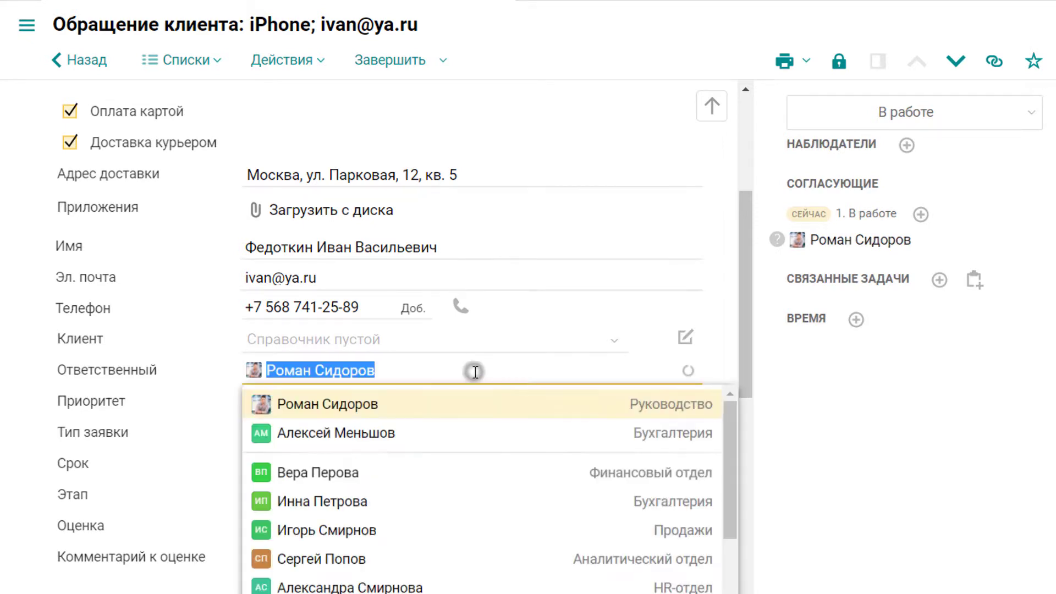
{"action": "type", "text": "см"}
{"action": "left_click", "coordinate": [448, 403]}
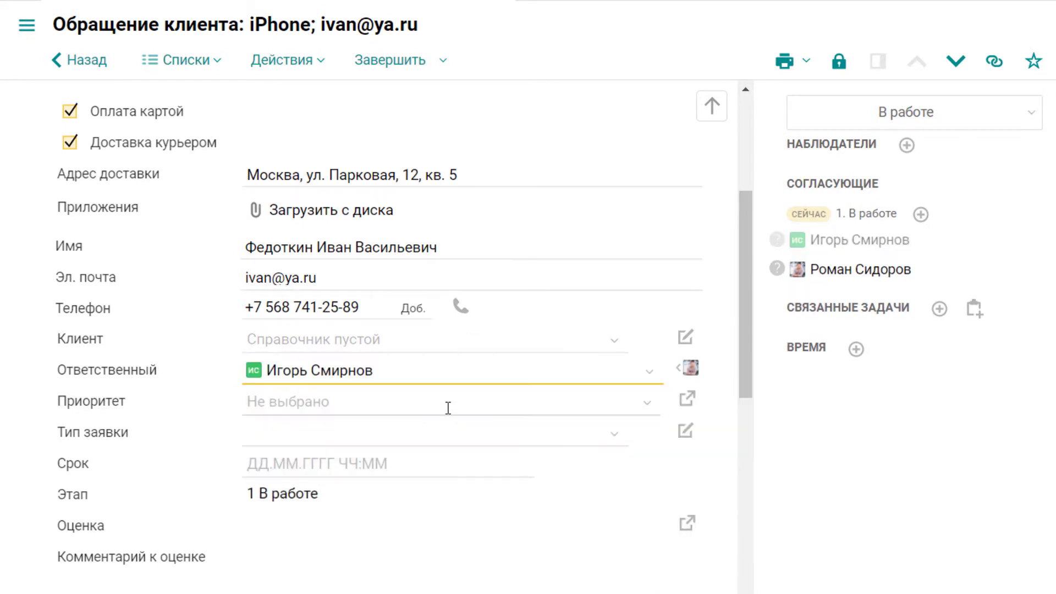
{"action": "left_click", "coordinate": [439, 432]}
{"action": "type", "text": "до"}
{"action": "left_click", "coordinate": [431, 464]}
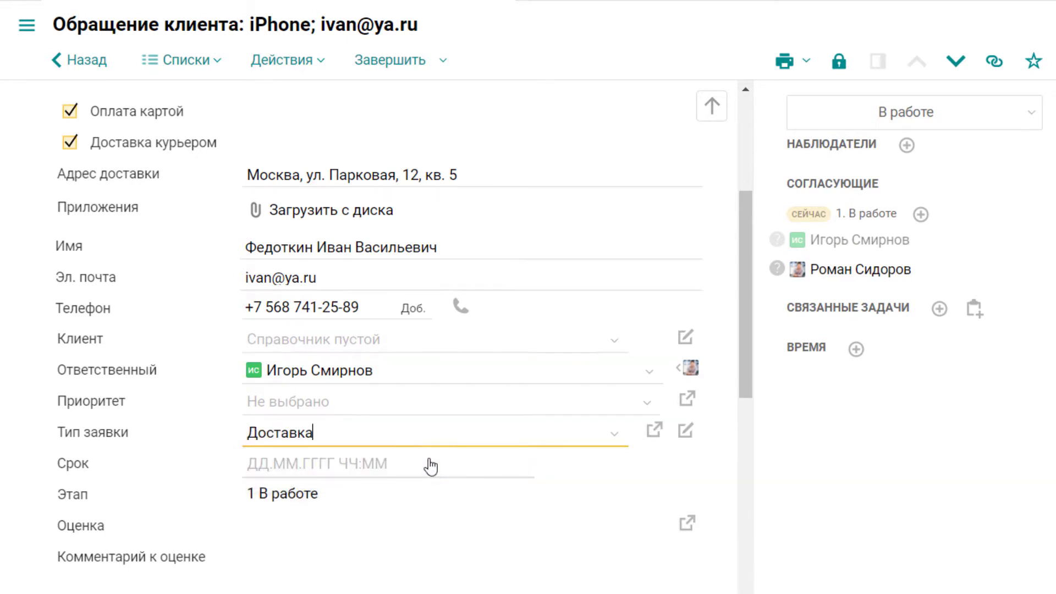
Set the request deadline to 28.12.2020 16:00
{"action": "left_click", "coordinate": [430, 461]}
{"action": "left_click", "coordinate": [276, 184]}
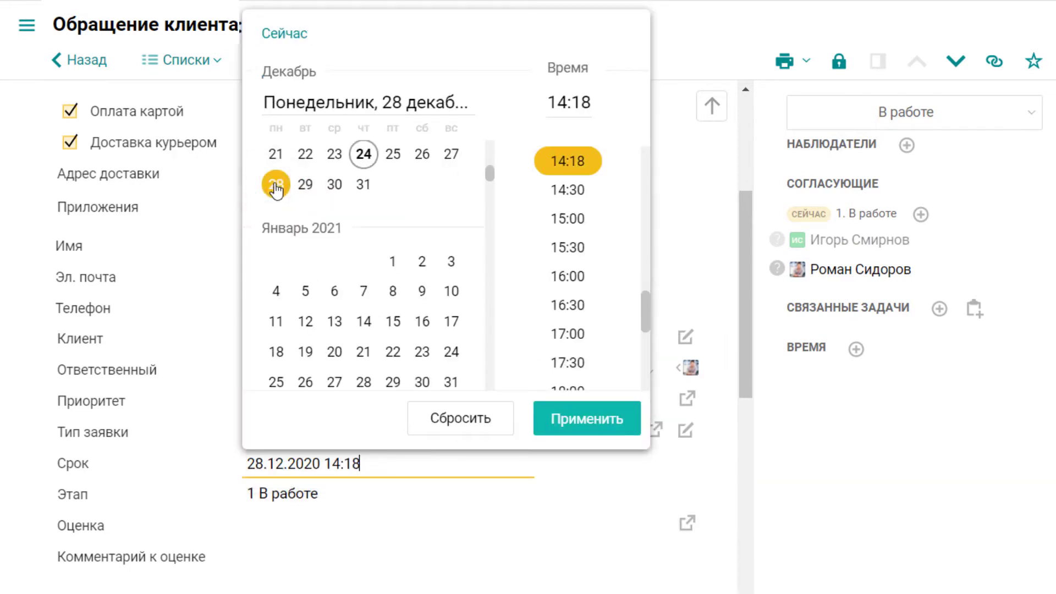
{"action": "left_click", "coordinate": [582, 280]}
{"action": "left_click", "coordinate": [597, 421]}
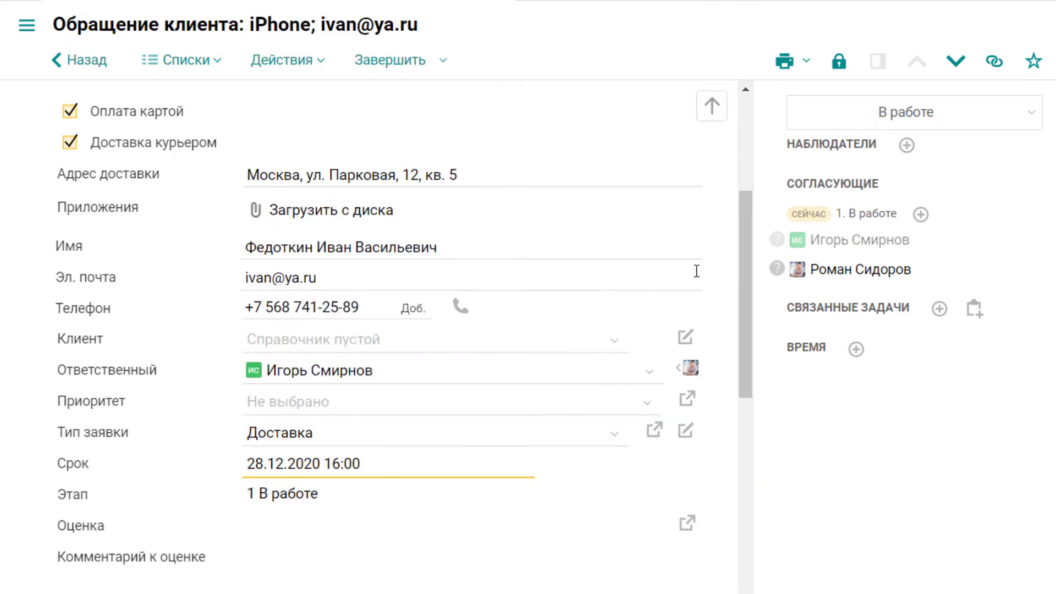
Print the Счет на оплату invoice as a PDF and open it
{"action": "left_click", "coordinate": [810, 62]}
{"action": "left_click", "coordinate": [772, 96]}
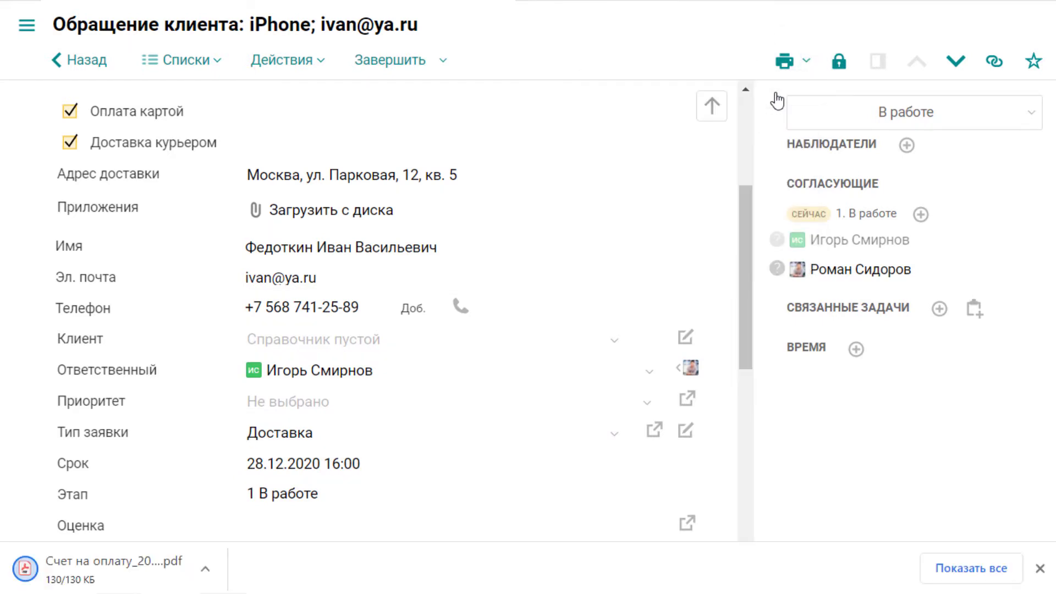
{"action": "left_click", "coordinate": [212, 549]}
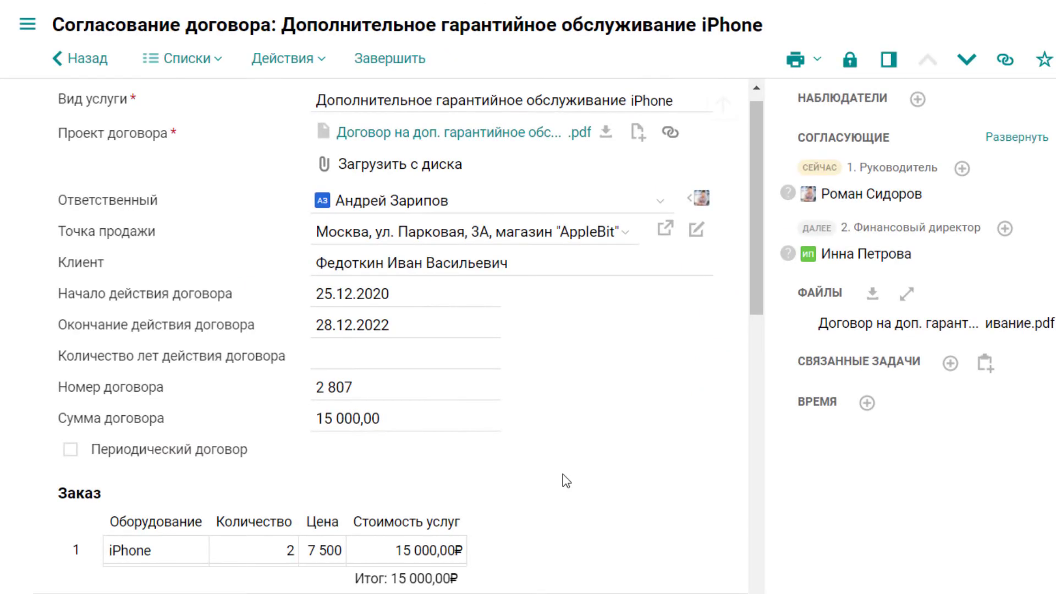
Enter 2 as the contract length in years, then print and open contract 2807 as PDF
{"action": "left_click", "coordinate": [385, 354]}
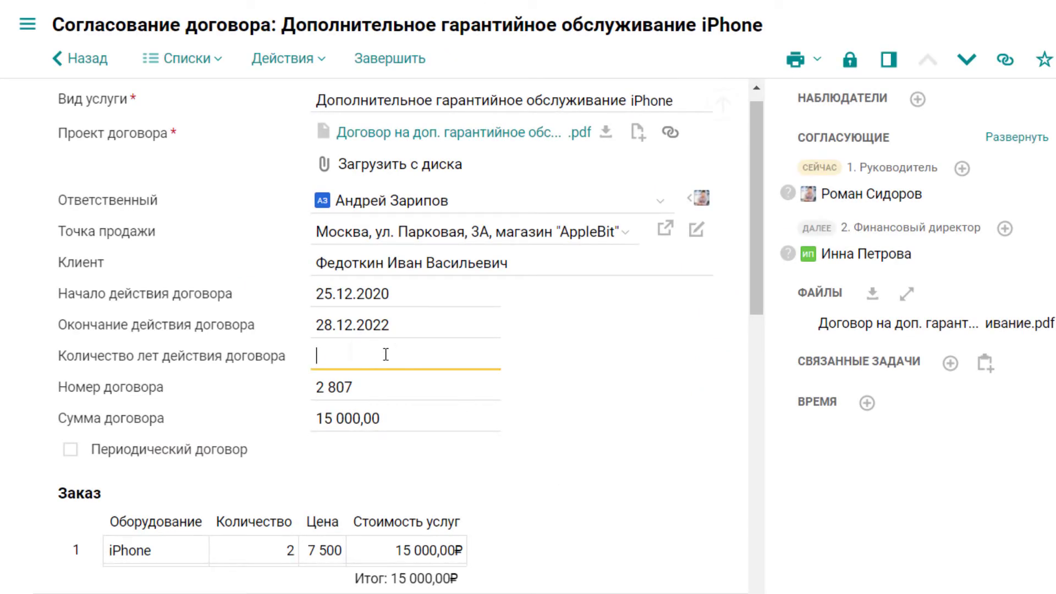
{"action": "type", "text": "2"}
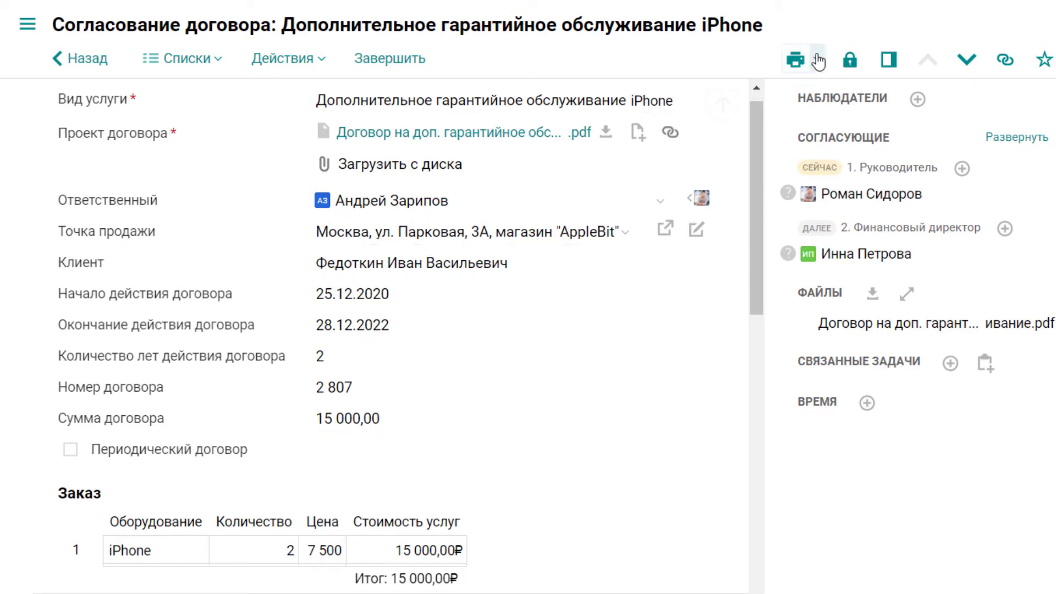
{"action": "left_click", "coordinate": [816, 59]}
{"action": "left_click", "coordinate": [775, 95]}
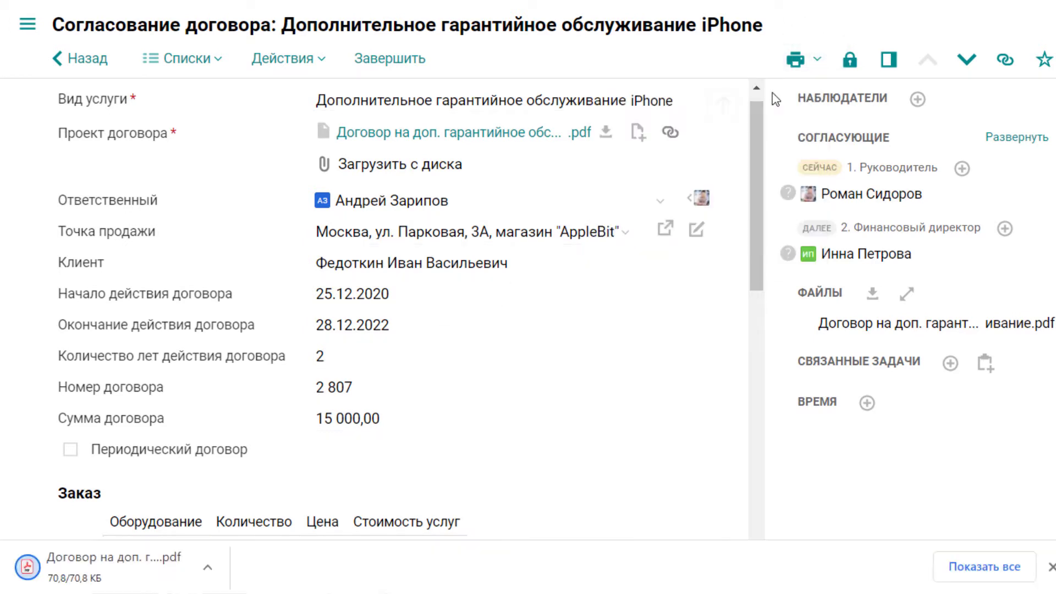
{"action": "left_click", "coordinate": [199, 546]}
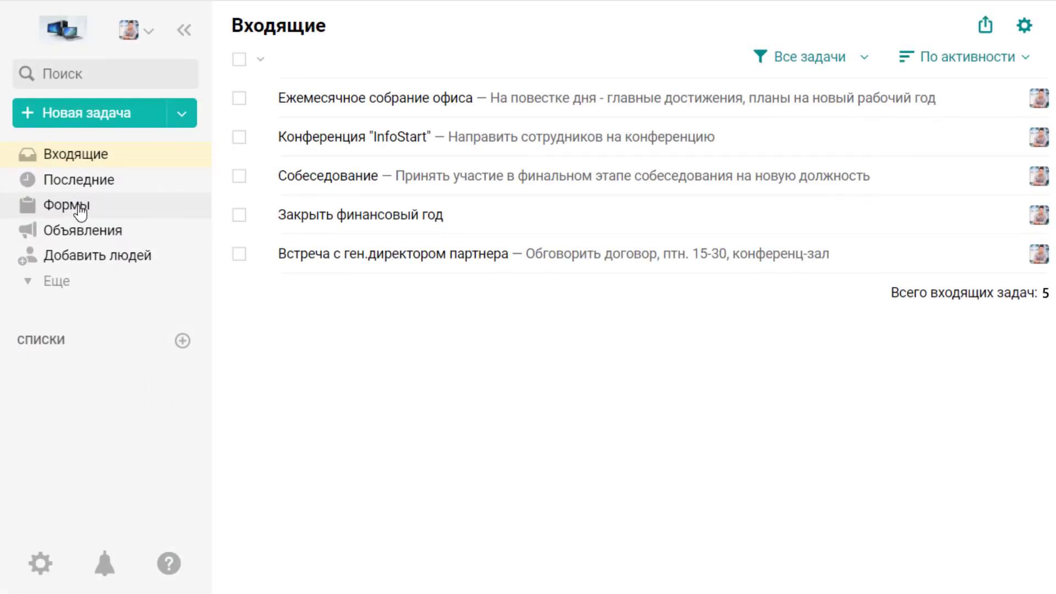
Go to Формы, open Согласование договора and show its Настройка settings
{"action": "left_click", "coordinate": [77, 199]}
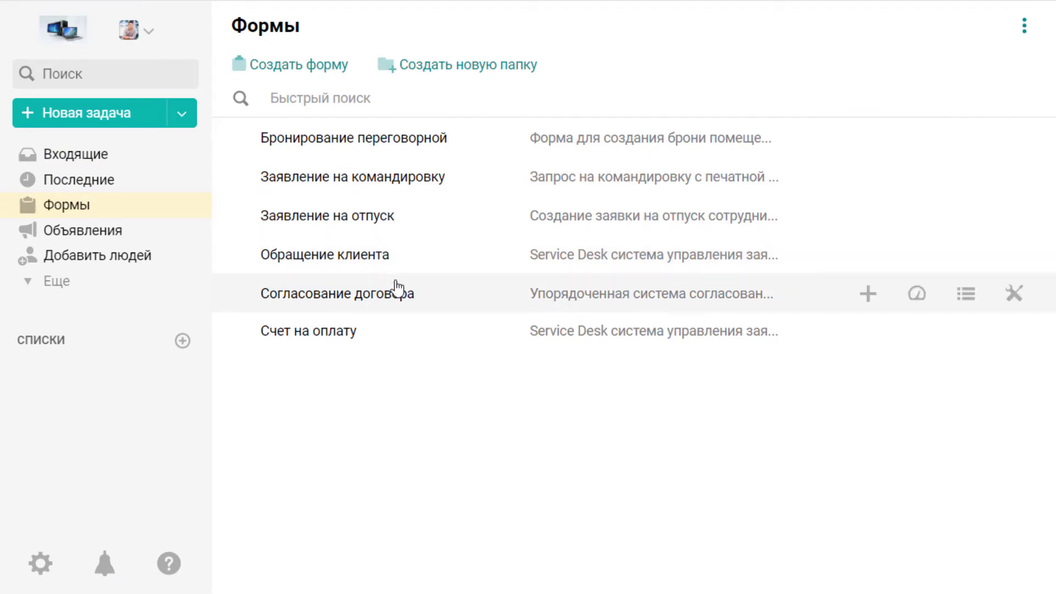
{"action": "left_click", "coordinate": [396, 283]}
{"action": "left_click", "coordinate": [582, 59]}
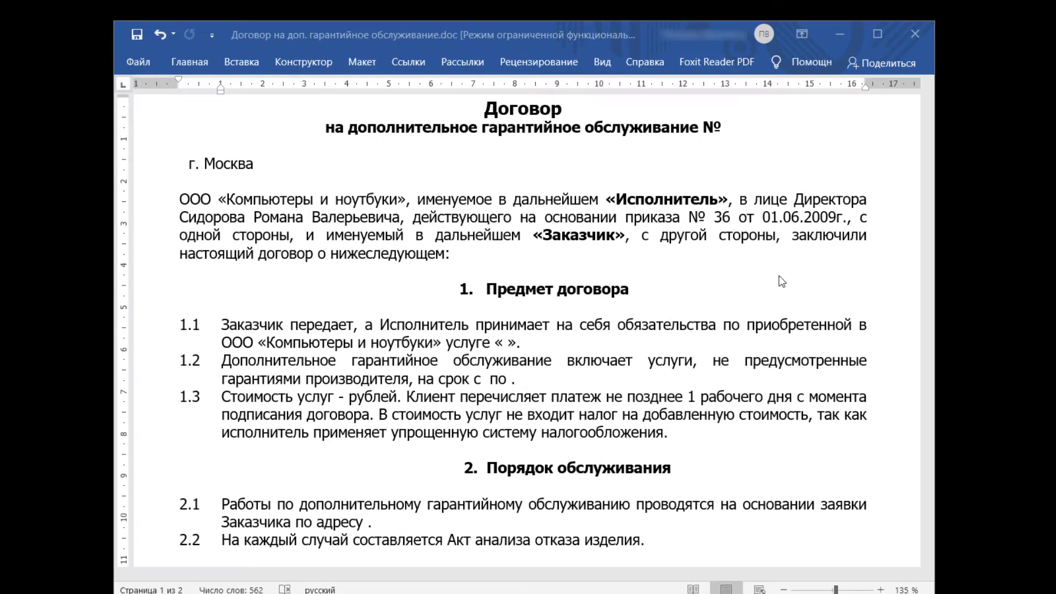
Paste ${Номер договора}, ${Дата заключения договора} and ${Клиент} into the contract header and preamble
{"action": "type", "text": "${Номер договора}"}
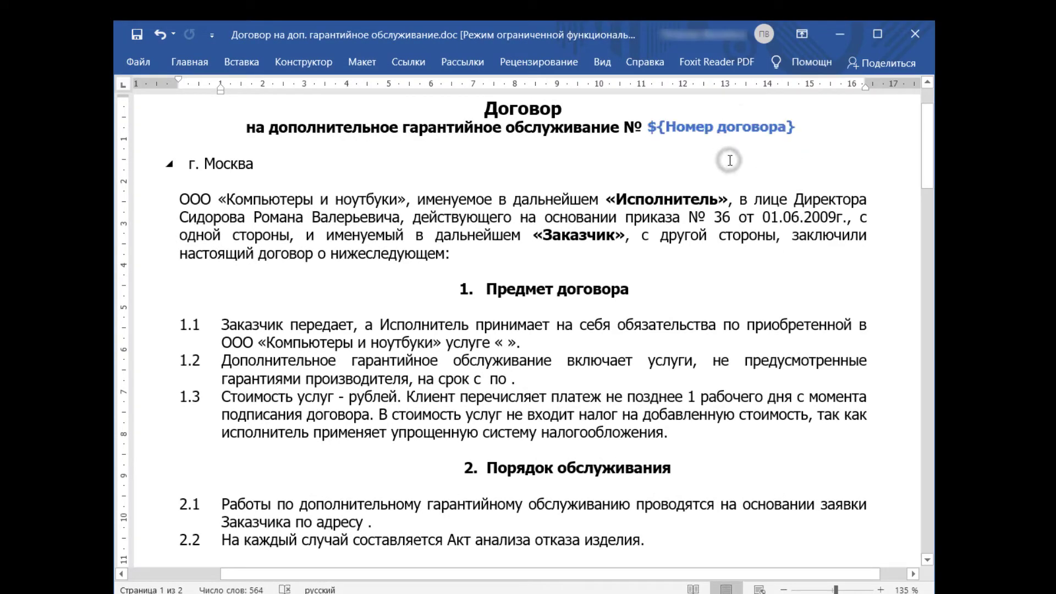
{"action": "type", "text": "${Дата заключения договора}"}
{"action": "left_click", "coordinate": [329, 236]}
{"action": "key", "text": "ctrl+v"}
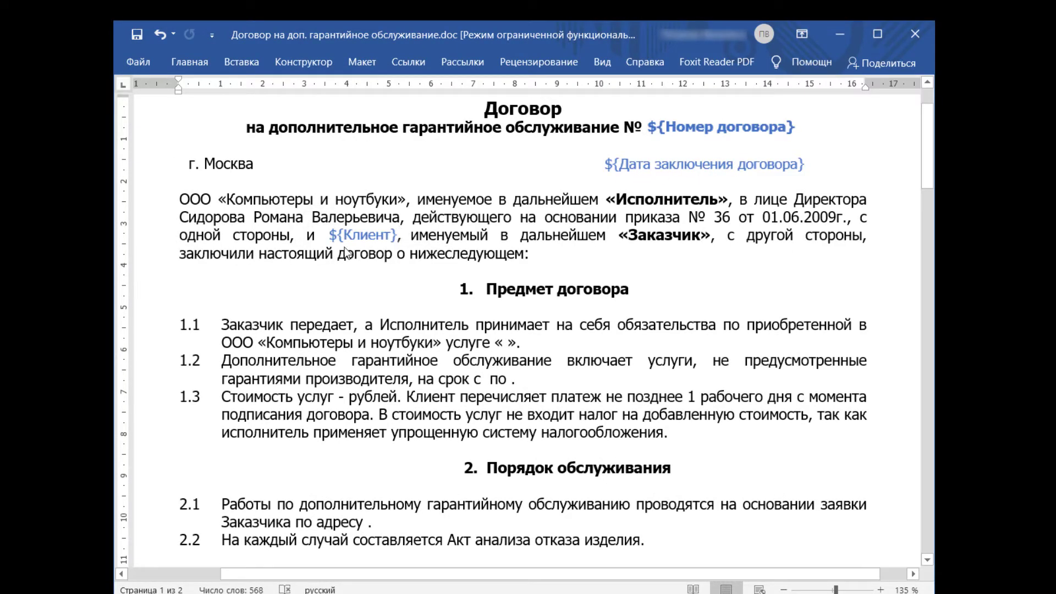
{"action": "left_click", "coordinate": [506, 343]}
{"action": "type", "text": "${Вид услуги}"}
Paste the start date, end date, ${Стоимость услуг} and ${Точка продажи:1} placeholders into items 1.2–2.1
{"action": "left_click", "coordinate": [486, 380]}
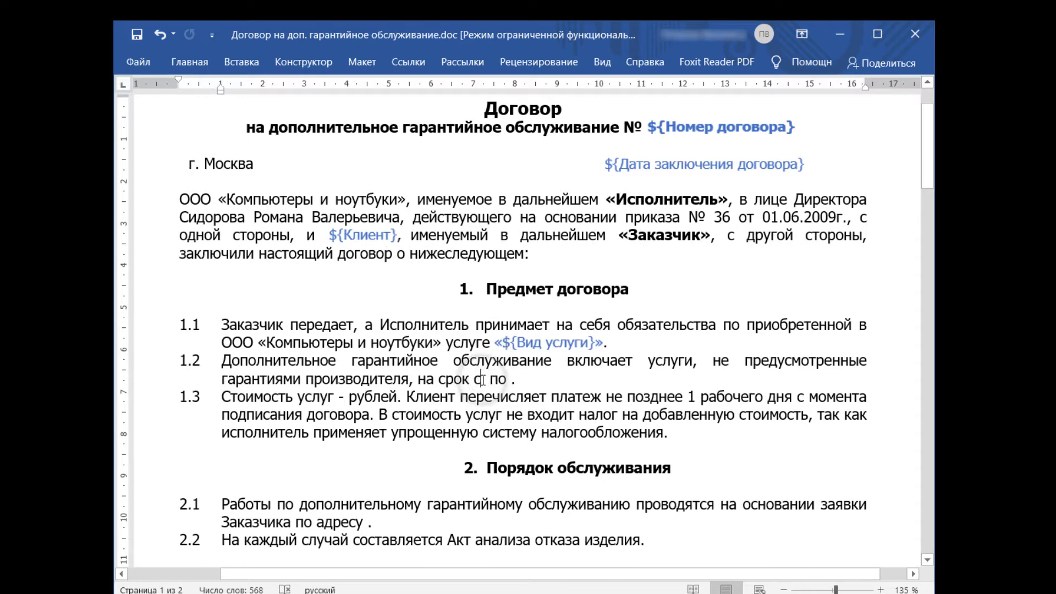
{"action": "type", "text": "${Начало действия договора}"}
{"action": "left_click", "coordinate": [718, 381]}
{"action": "type", "text": "${Окончание действия договора}"}
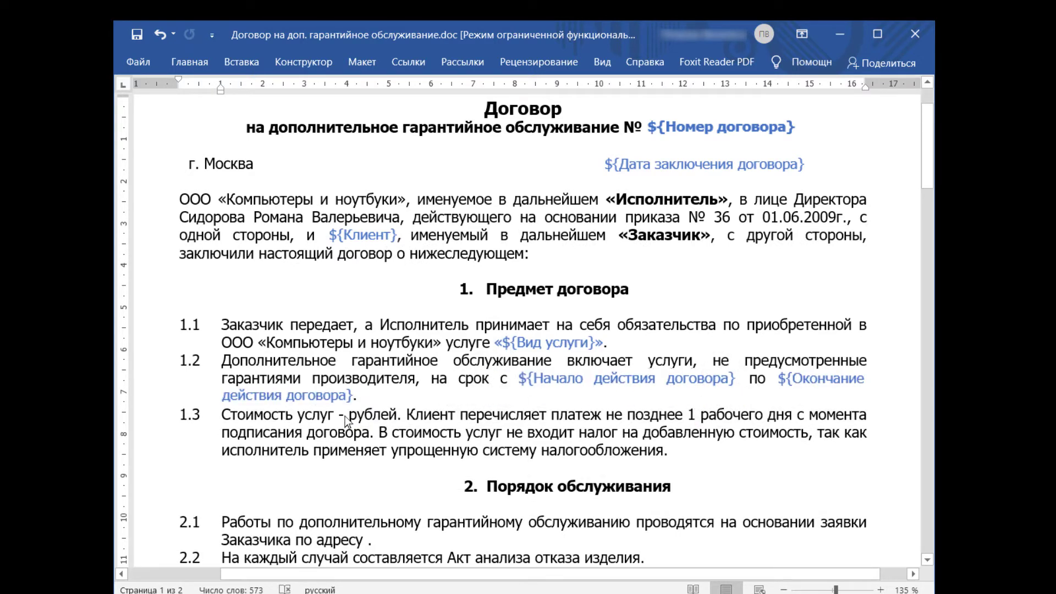
{"action": "left_click", "coordinate": [352, 415]}
{"action": "type", "text": "${Стоимость услуг}"}
{"action": "left_click", "coordinate": [367, 557]}
{"action": "type", "text": "${Точка продажи:1}"}
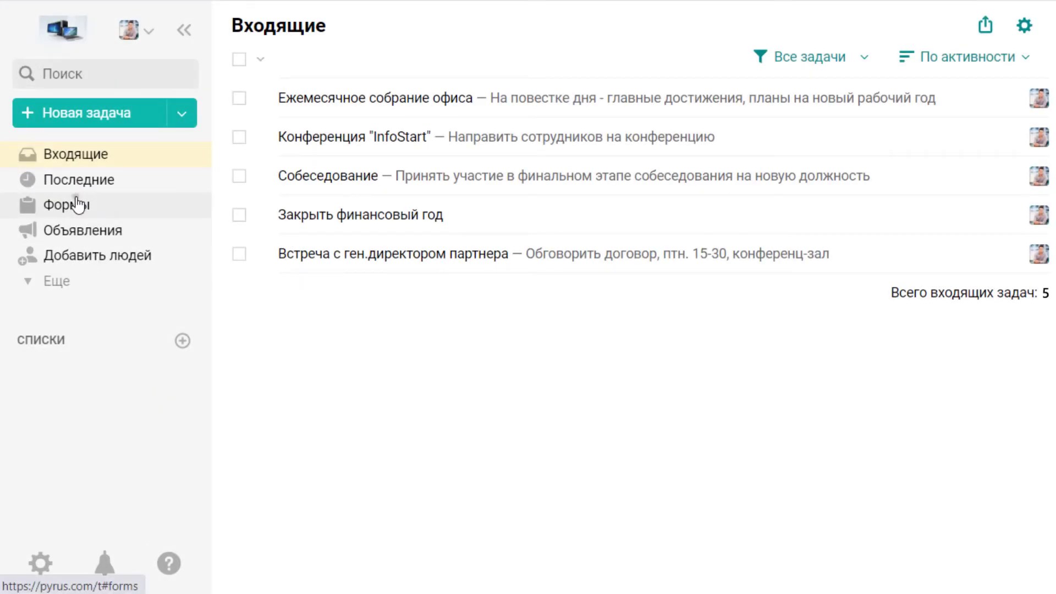
Open the Согласование договора form's Настройка settings from Формы
{"action": "left_click", "coordinate": [77, 205]}
{"action": "left_click", "coordinate": [396, 286]}
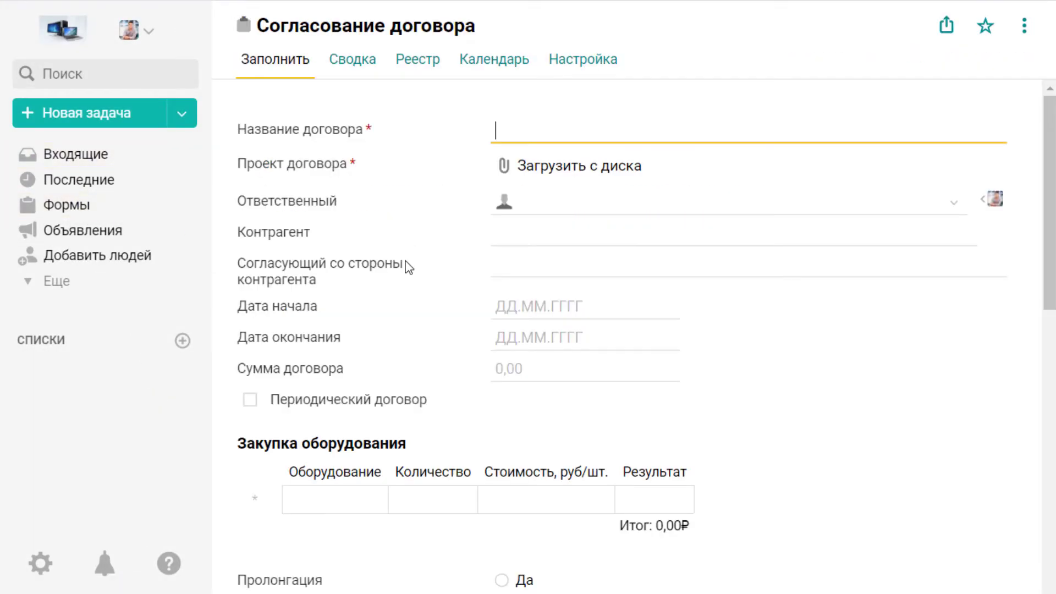
{"action": "left_click", "coordinate": [581, 61]}
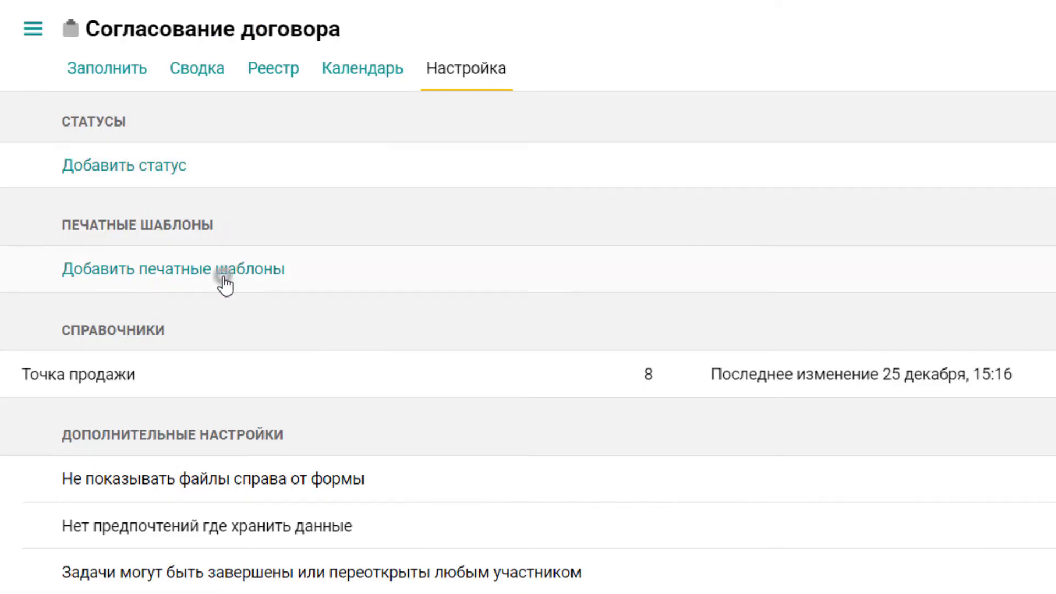
Upload the Договор на доп. гарантийное обслуживание.doc file as a print template and save
{"action": "left_click", "coordinate": [221, 270]}
{"action": "left_click", "coordinate": [171, 333]}
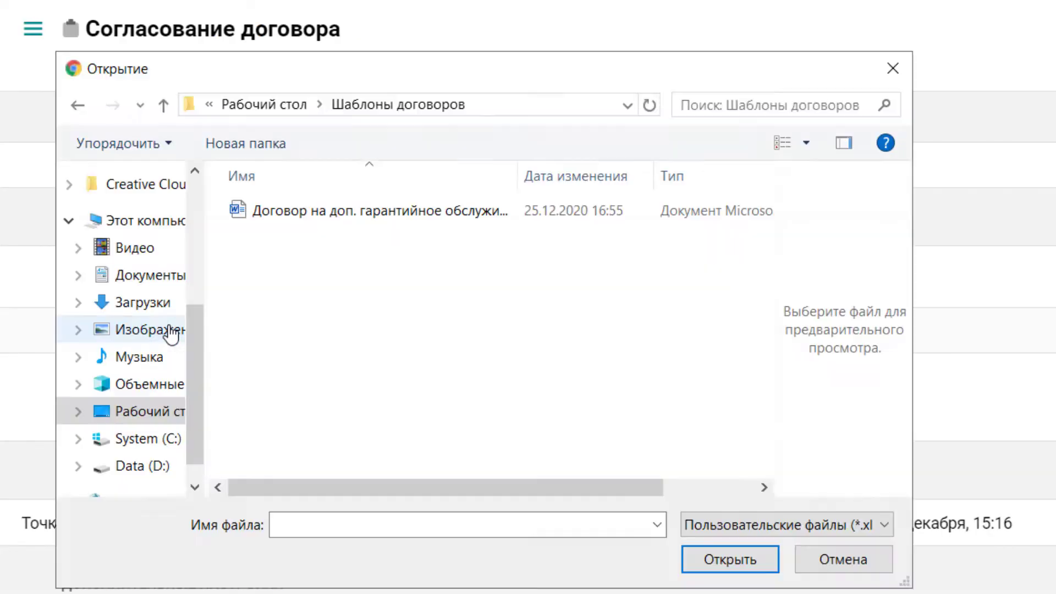
{"action": "left_click", "coordinate": [324, 219]}
{"action": "left_click", "coordinate": [737, 568]}
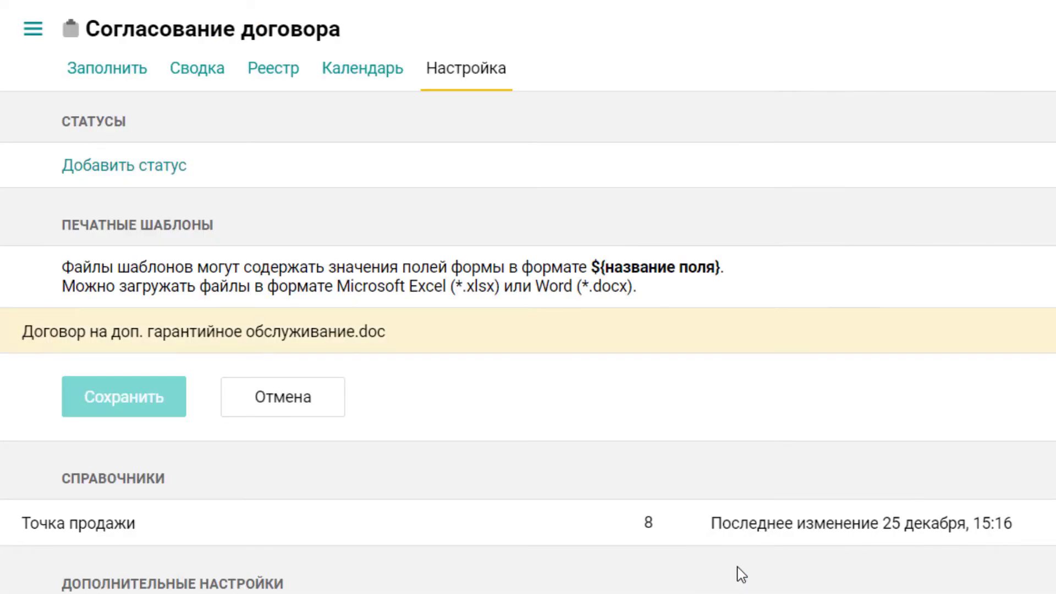
{"action": "left_click", "coordinate": [160, 449]}
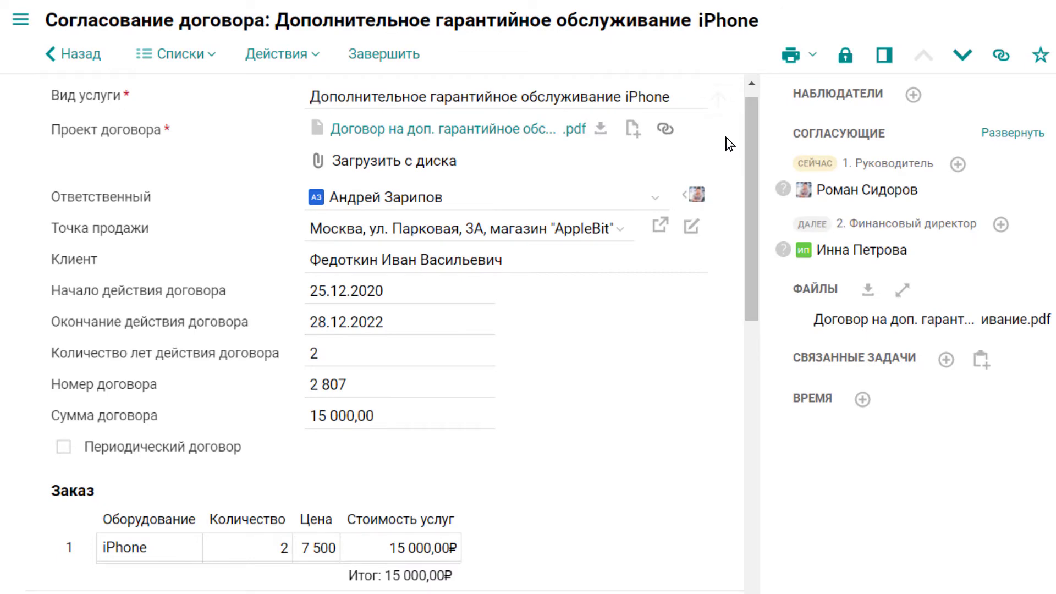
Check the task's print options for the contract's PDF and Word versions
{"action": "left_click", "coordinate": [812, 54]}
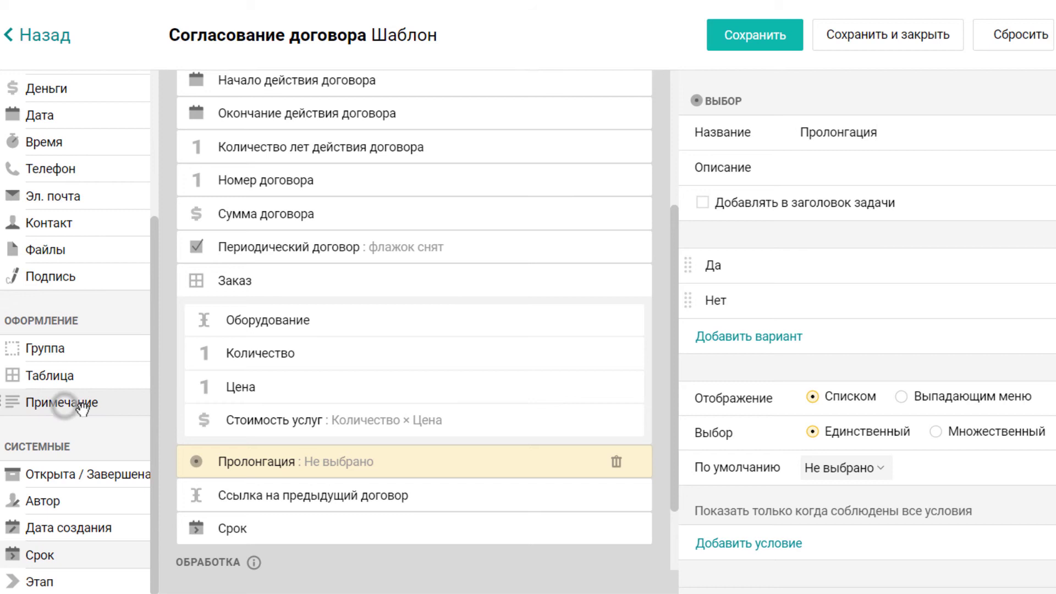
Add a Примечание below Пролонгация with a Договор button printing the contract PDF, and save
{"action": "left_click_drag", "start_coordinate": [72, 402], "coordinate": [259, 495]}
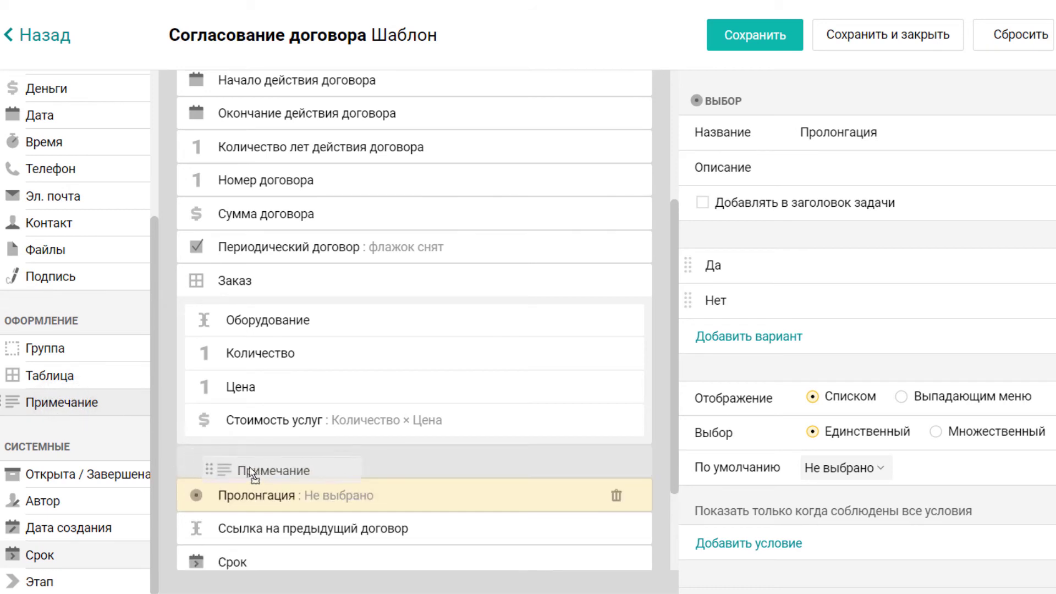
{"action": "left_click", "coordinate": [734, 465]}
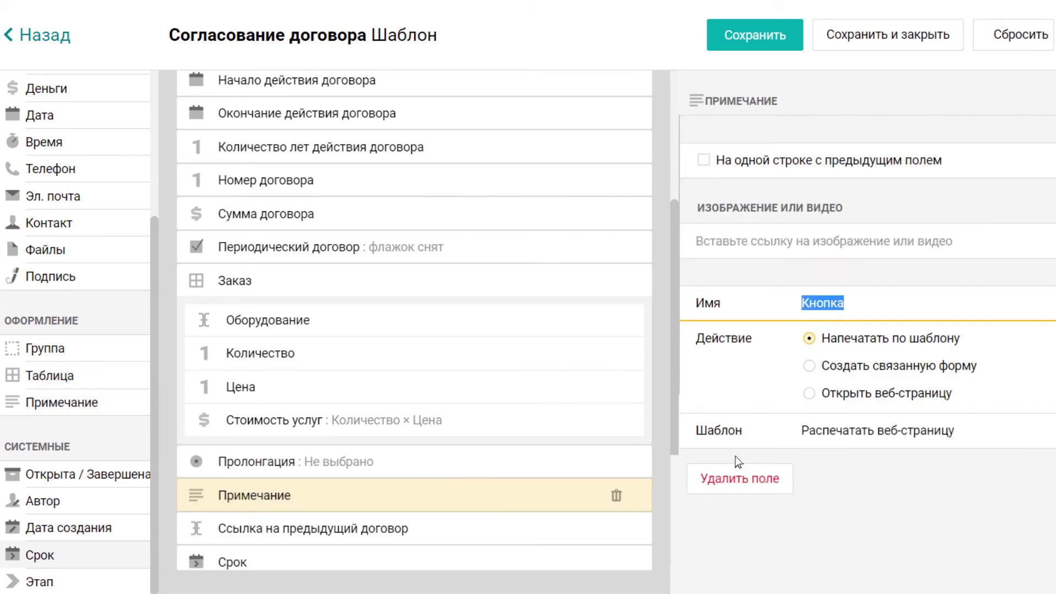
{"action": "type", "text": "Договор"}
{"action": "left_click", "coordinate": [988, 438]}
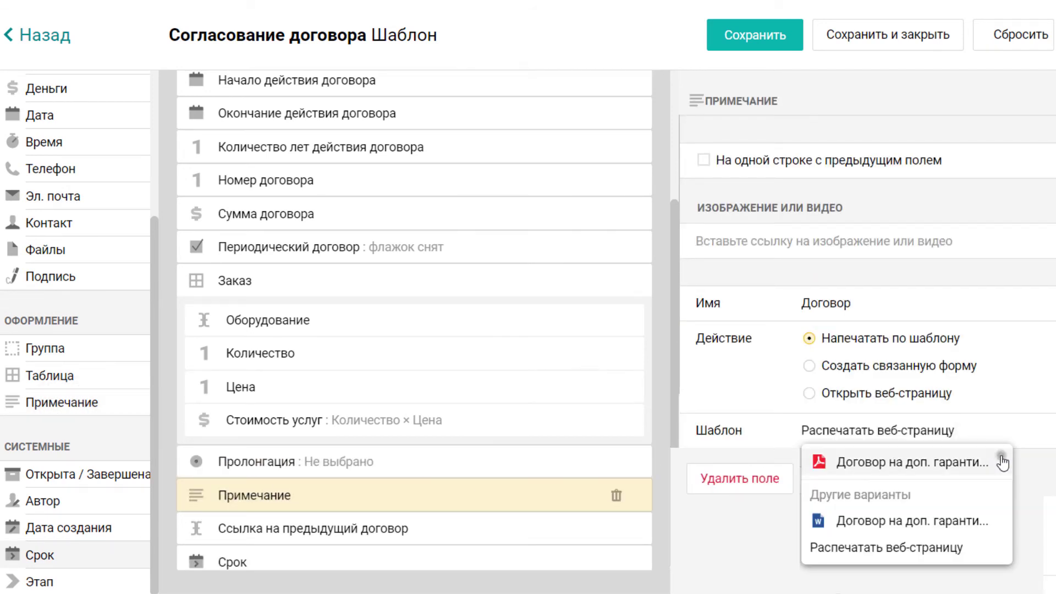
{"action": "left_click", "coordinate": [1001, 459]}
{"action": "left_click", "coordinate": [770, 49]}
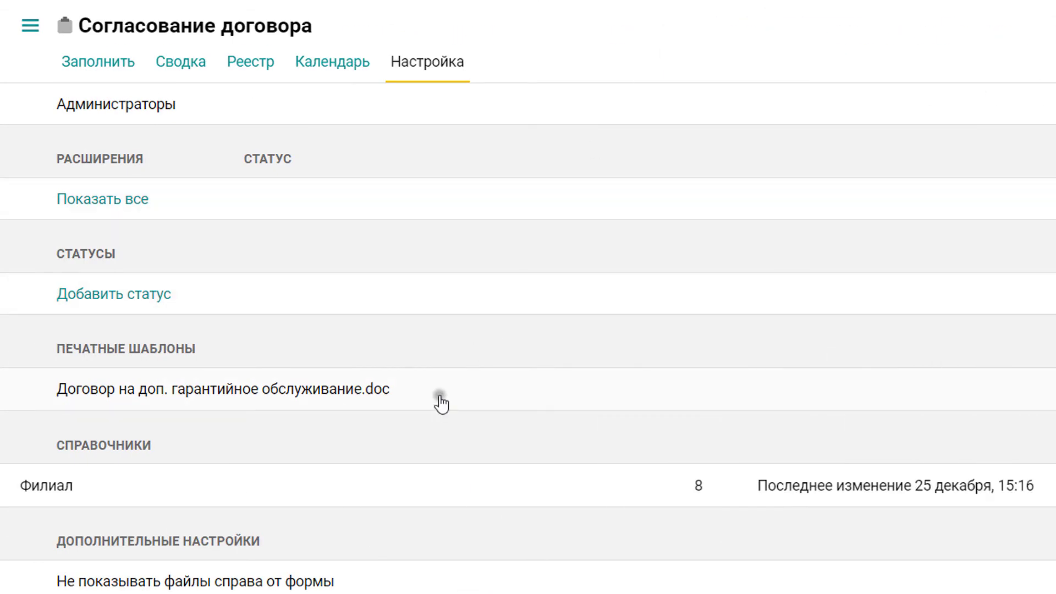
Download the print template and rename its placeholder to ${Филиал:1} in Word
{"action": "left_click", "coordinate": [437, 392]}
{"action": "left_click", "coordinate": [473, 457]}
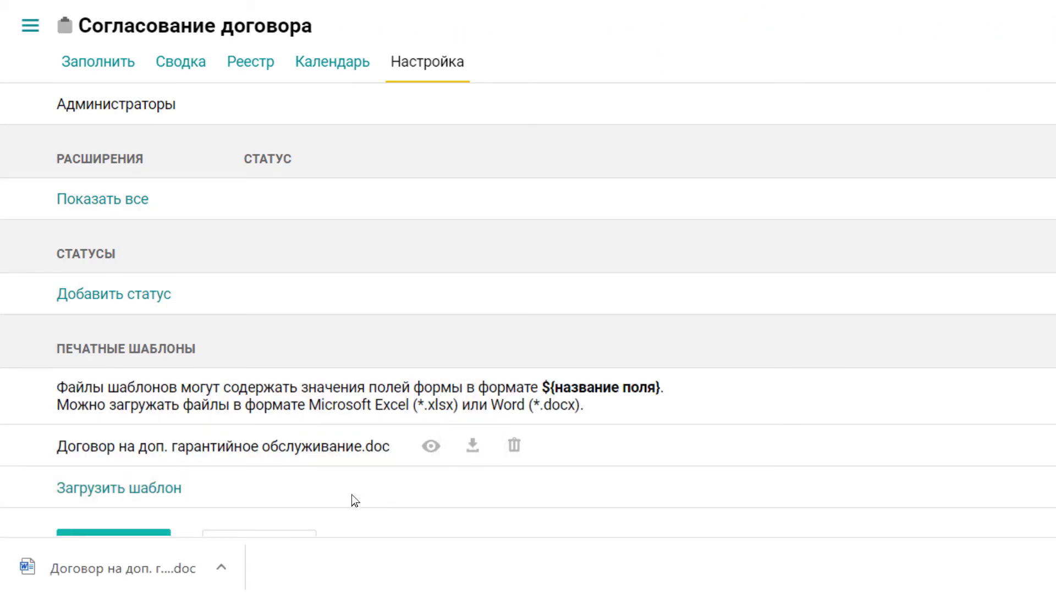
{"action": "left_click", "coordinate": [192, 551]}
{"action": "left_click_drag", "start_coordinate": [497, 533], "coordinate": [393, 533]}
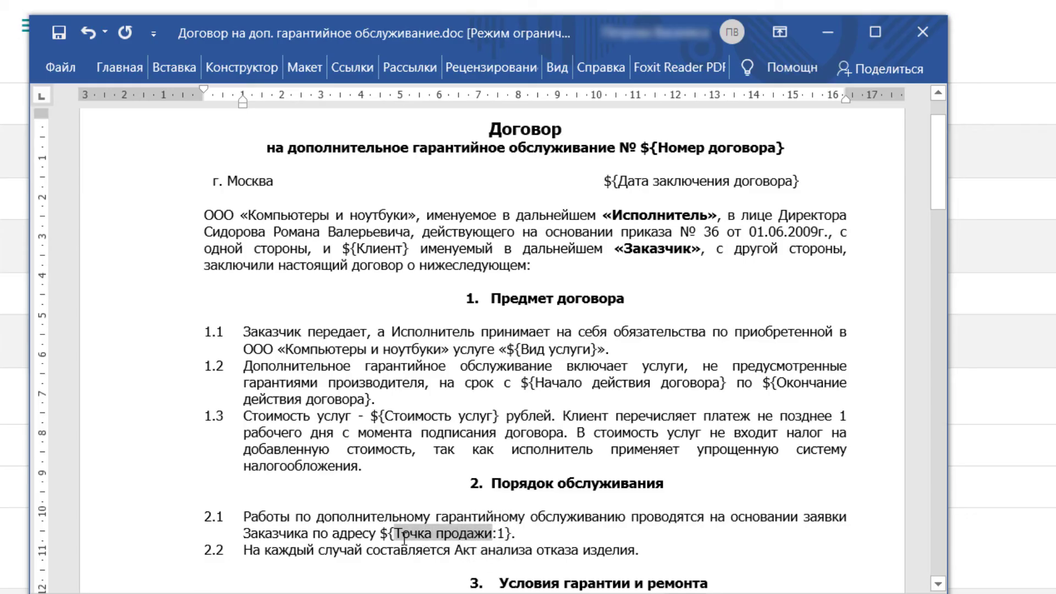
{"action": "type", "text": "Филиал"}
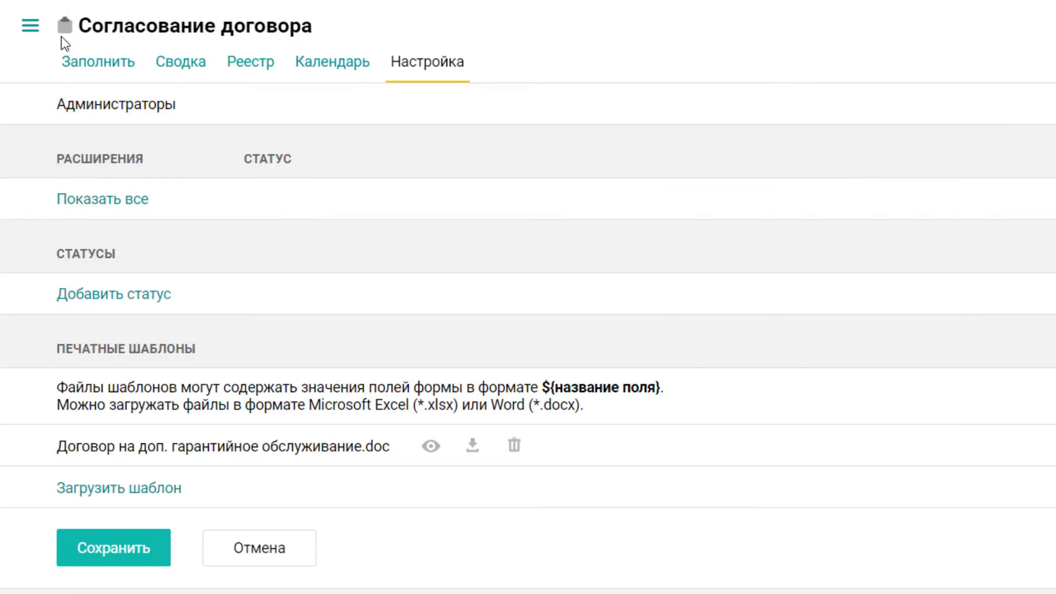
Delete the old template file, upload the edited contract template and save
{"action": "left_click", "coordinate": [512, 449]}
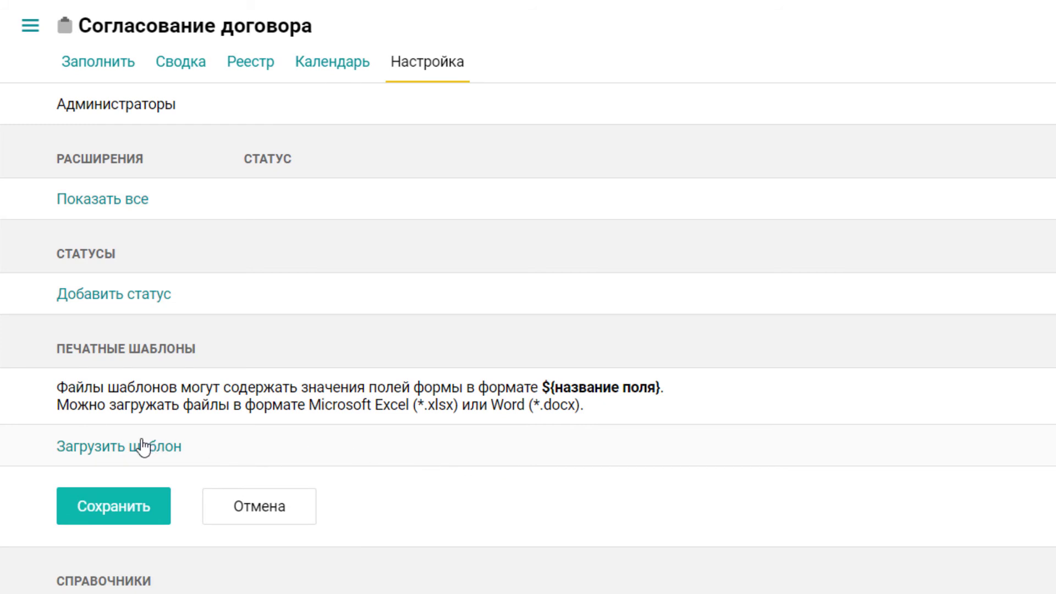
{"action": "left_click", "coordinate": [141, 443]}
{"action": "left_click", "coordinate": [440, 193]}
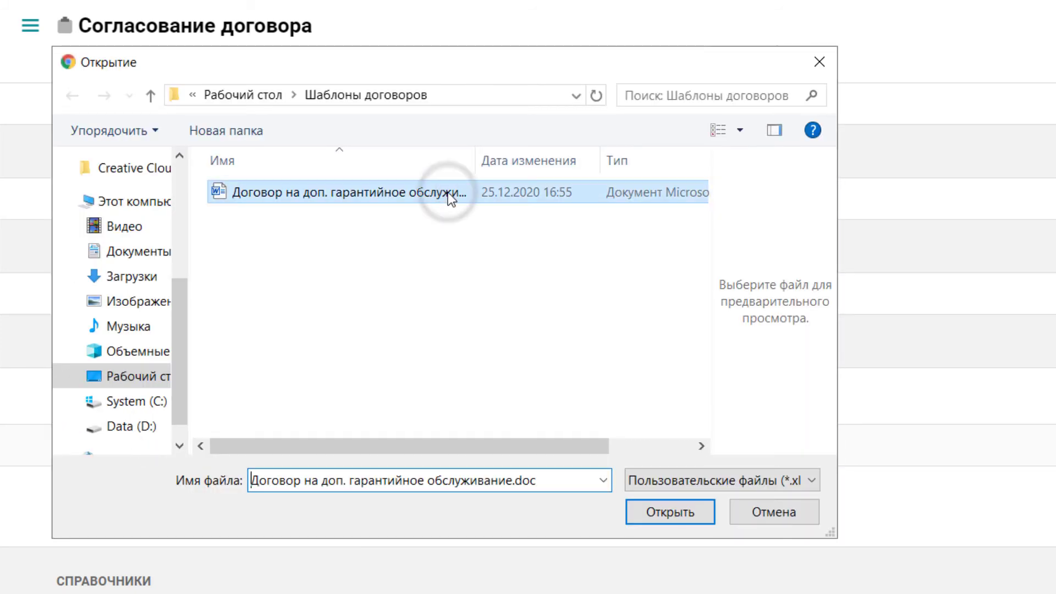
{"action": "left_click", "coordinate": [645, 514]}
{"action": "left_click", "coordinate": [137, 544]}
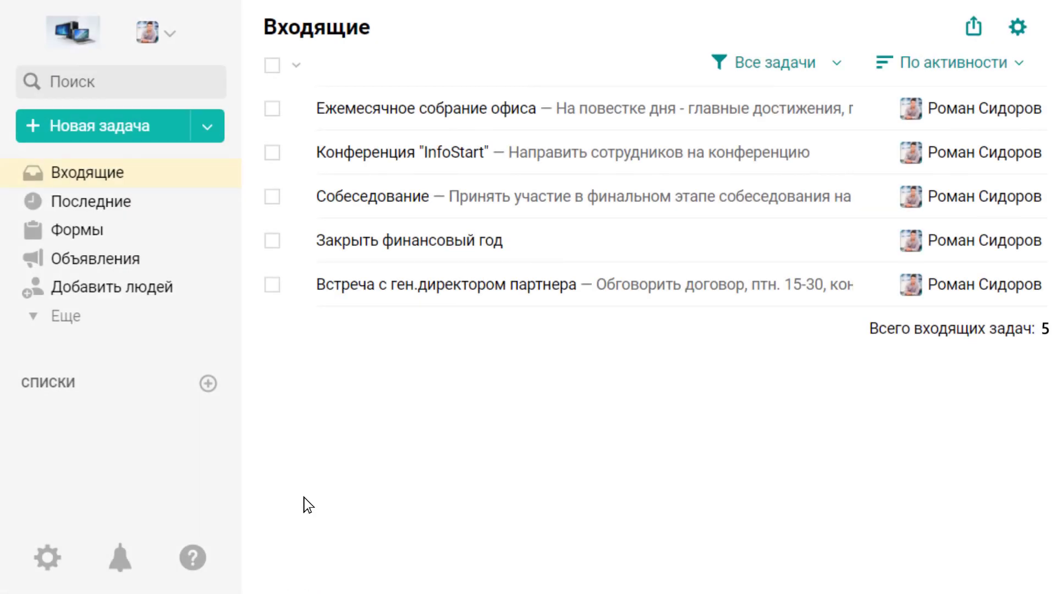
Open the Pyrus help article on Печатные шаблоны from the help menu
{"action": "left_click", "coordinate": [204, 561]}
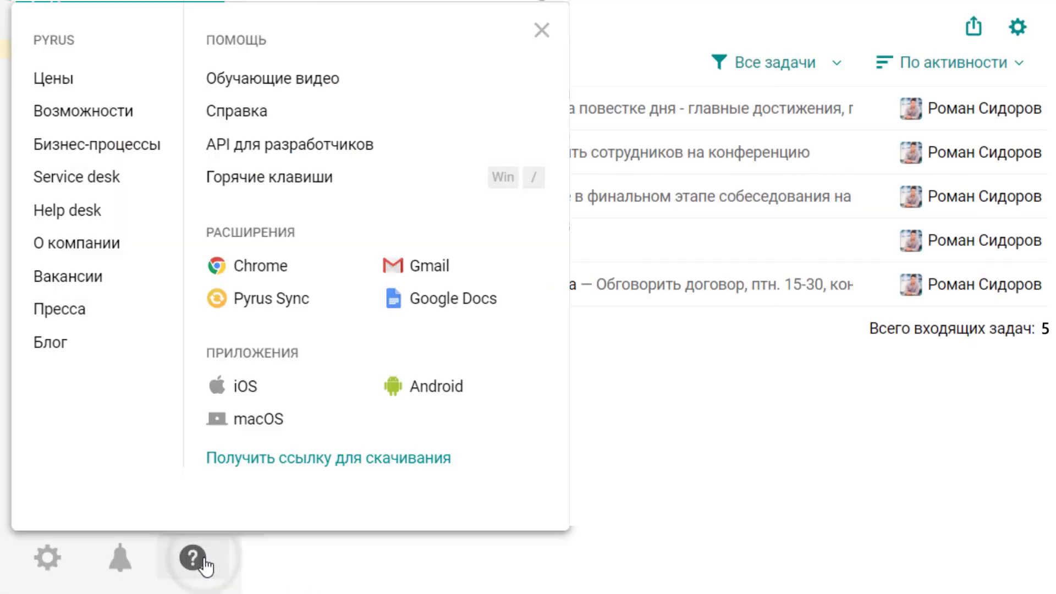
{"action": "left_click", "coordinate": [262, 110]}
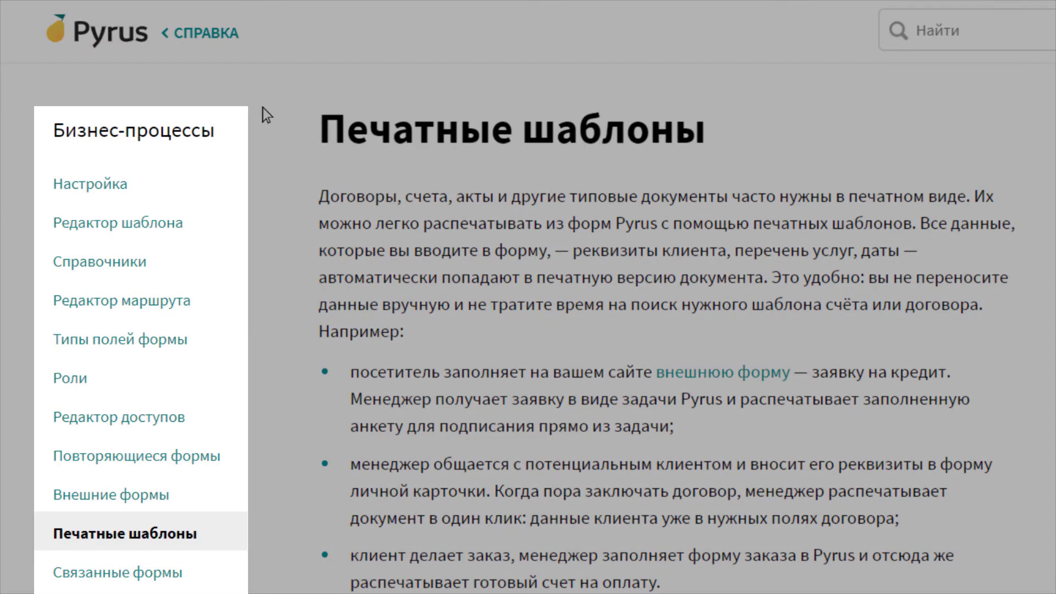